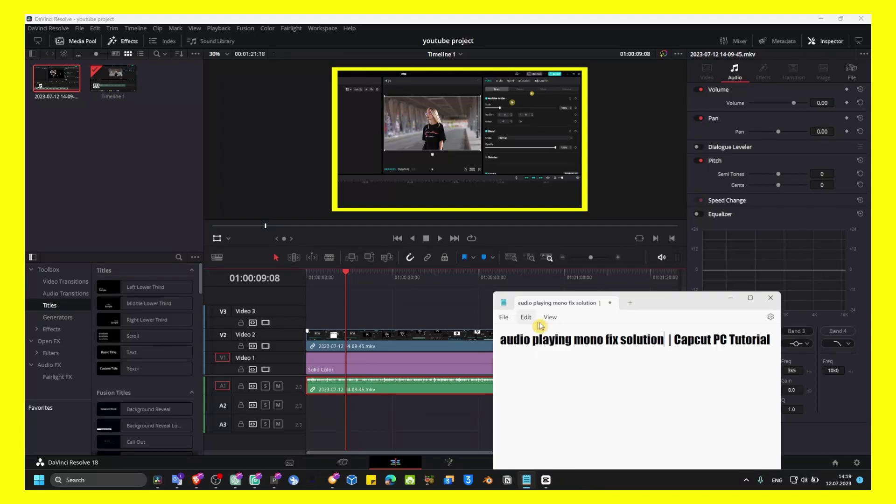
Step: Move the tutorial title note aside and minimize it to reveal the project timeline
{"action": "left_click_drag", "start_coordinate": [661, 302], "coordinate": [579, 252]}
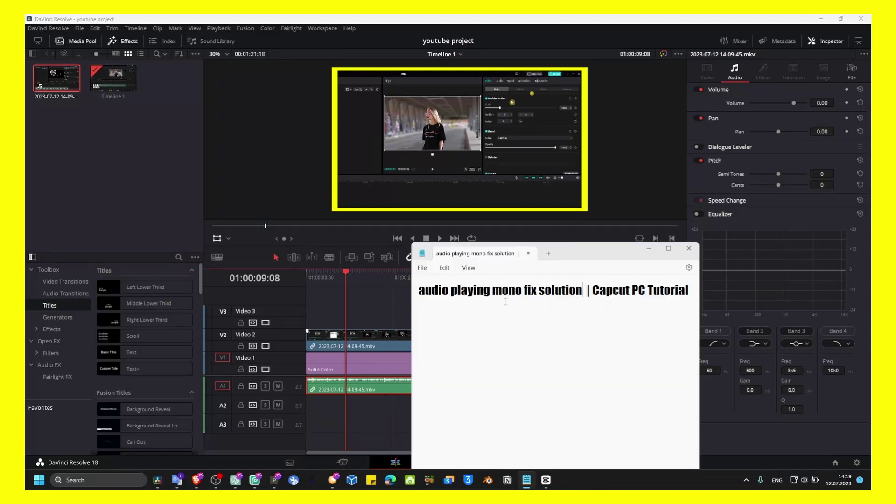
{"action": "left_click", "coordinate": [648, 250]}
Step: Play the timeline from the start, pause, resume and stop it, then bring CapCut forward
{"action": "left_click_drag", "start_coordinate": [344, 282], "coordinate": [299, 286]}
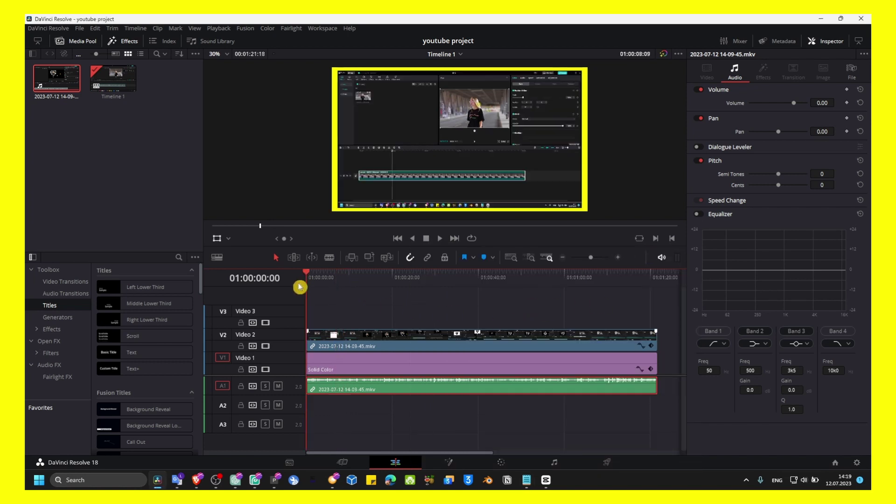
{"action": "left_click", "coordinate": [440, 239]}
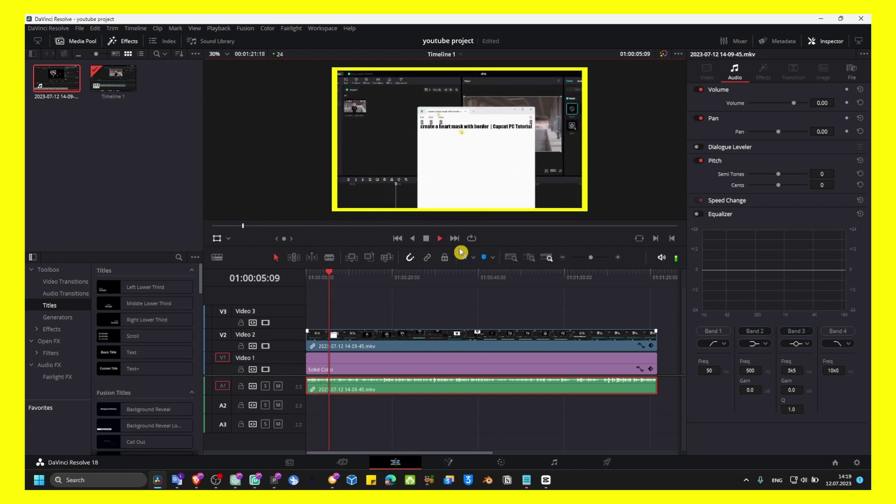
{"action": "left_click", "coordinate": [433, 241]}
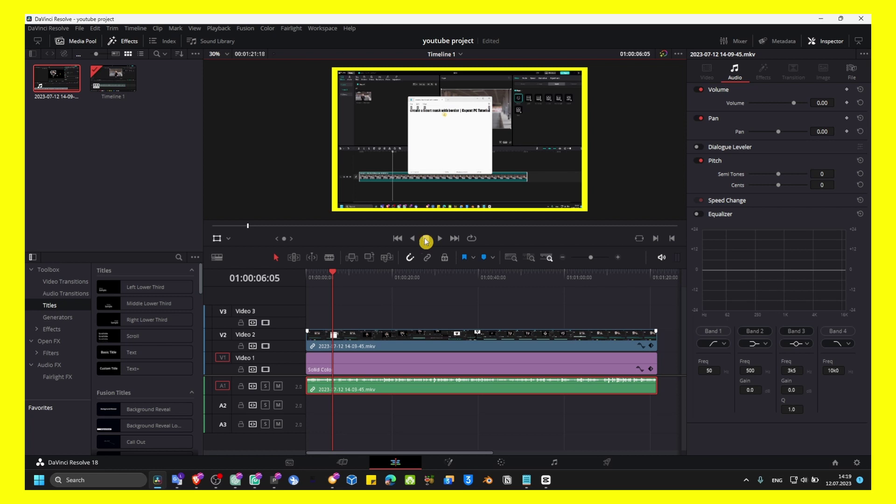
{"action": "left_click", "coordinate": [435, 242]}
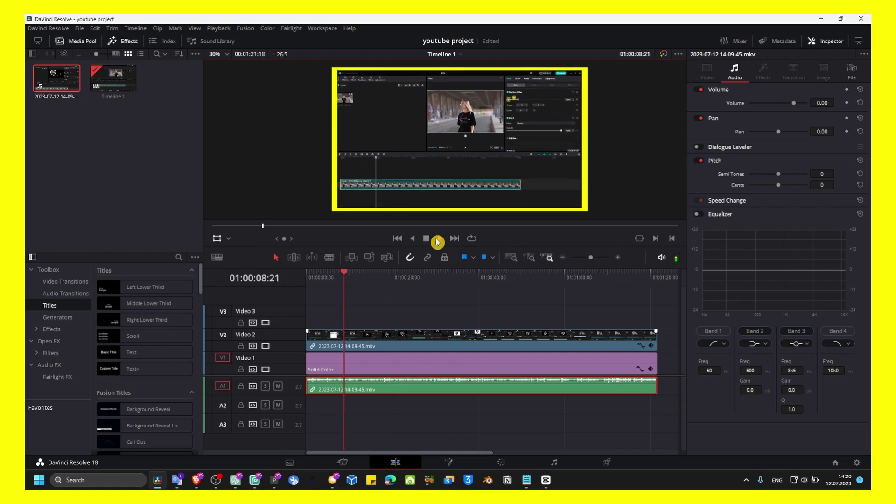
{"action": "left_click", "coordinate": [435, 241]}
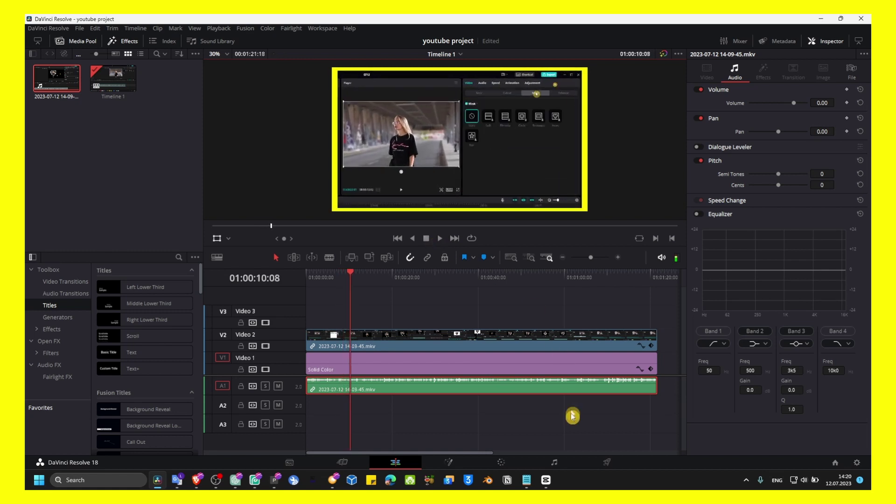
{"action": "left_click", "coordinate": [534, 440]}
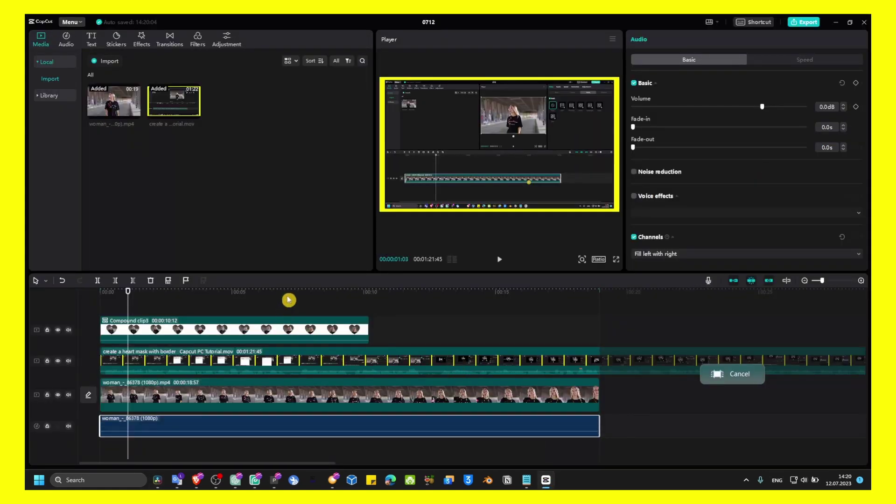
{"action": "left_click", "coordinate": [280, 301]}
{"action": "left_click", "coordinate": [82, 310]}
{"action": "left_click", "coordinate": [135, 425]}
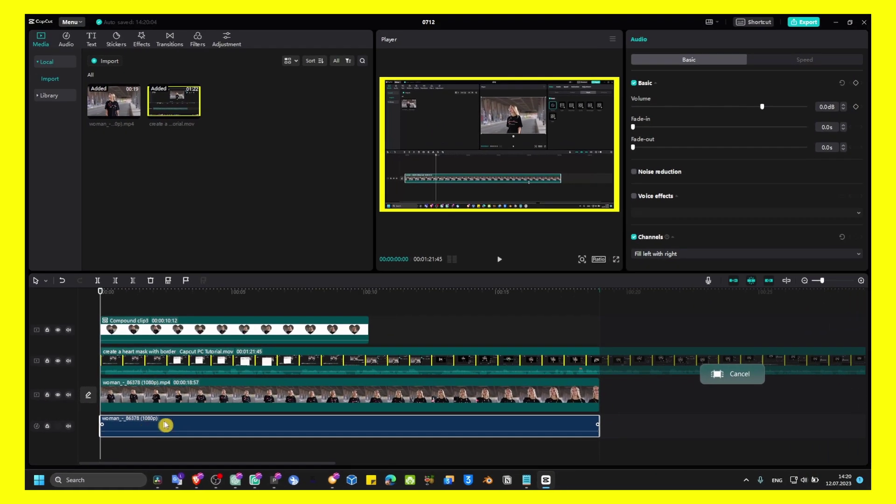
{"action": "left_click", "coordinate": [755, 61]}
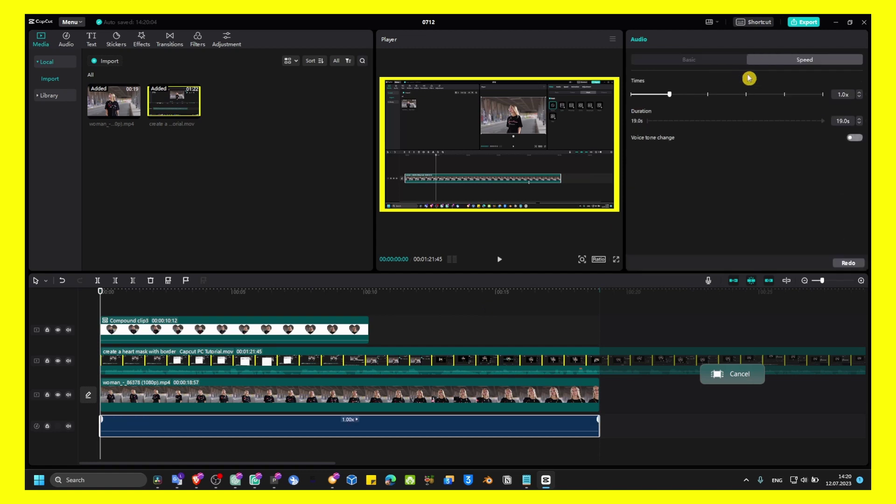
{"action": "left_click", "coordinate": [719, 63]}
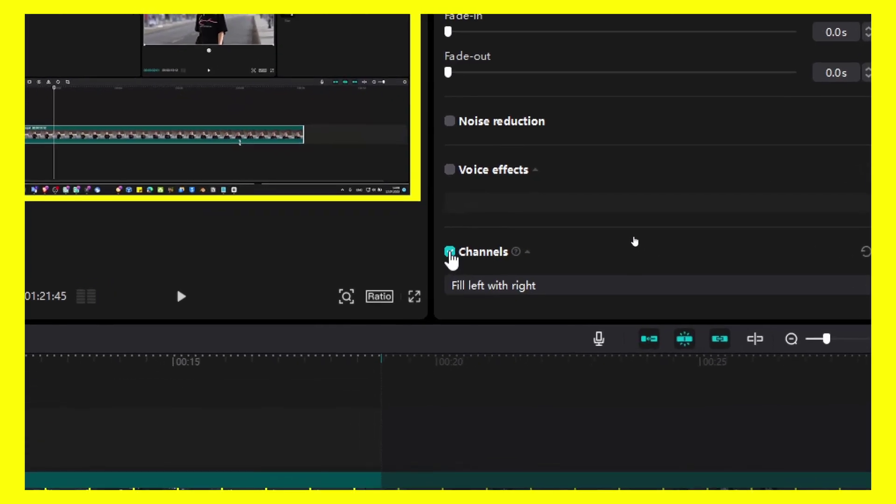
Step: Re-enable Channels on the audio clip and choose Fill right with left
{"action": "left_click", "coordinate": [427, 252]}
{"action": "left_click", "coordinate": [428, 253]}
{"action": "left_click", "coordinate": [462, 270]}
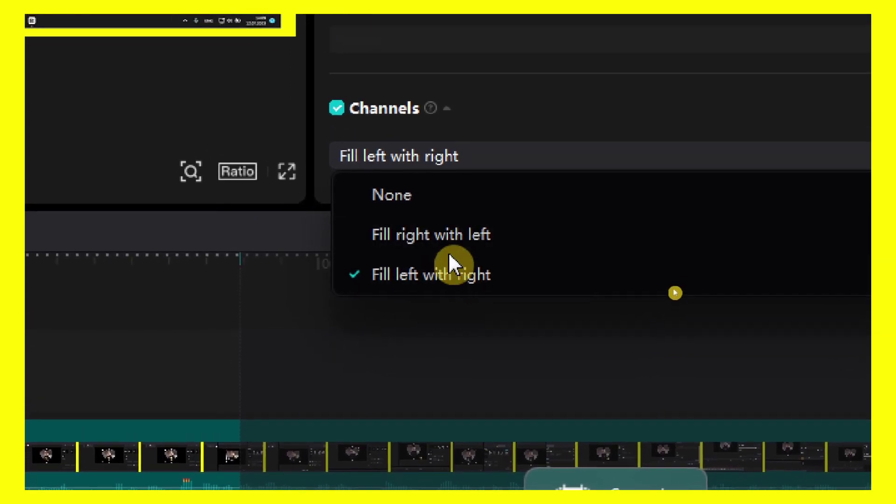
{"action": "left_click", "coordinate": [448, 249]}
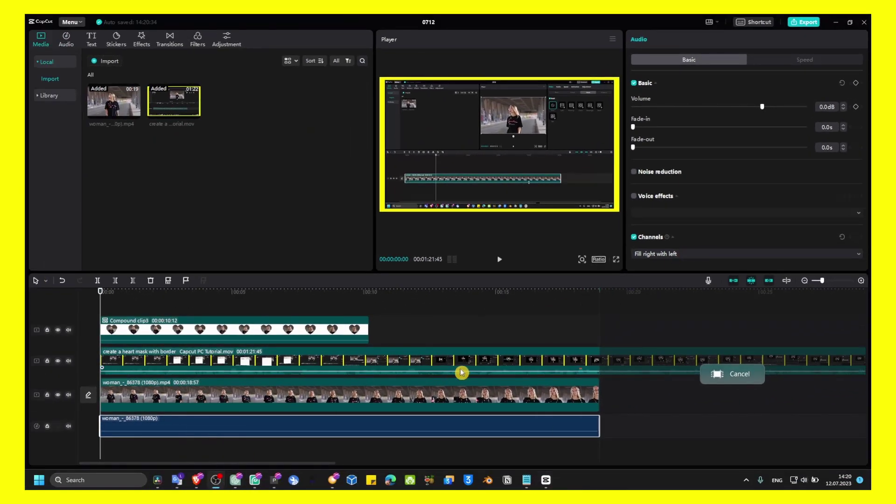
Step: Recheck the Channels options and close them, keeping Fill right with left
{"action": "left_click", "coordinate": [634, 238]}
{"action": "left_click", "coordinate": [649, 257]}
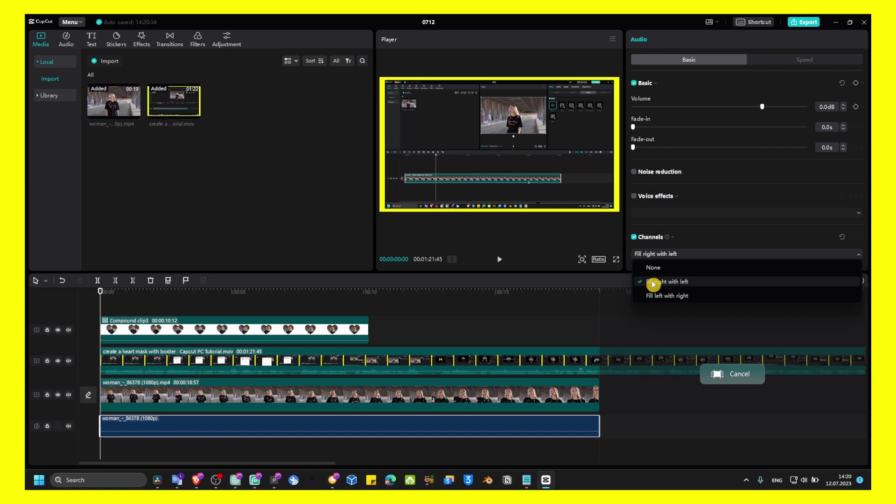
{"action": "left_click", "coordinate": [690, 222]}
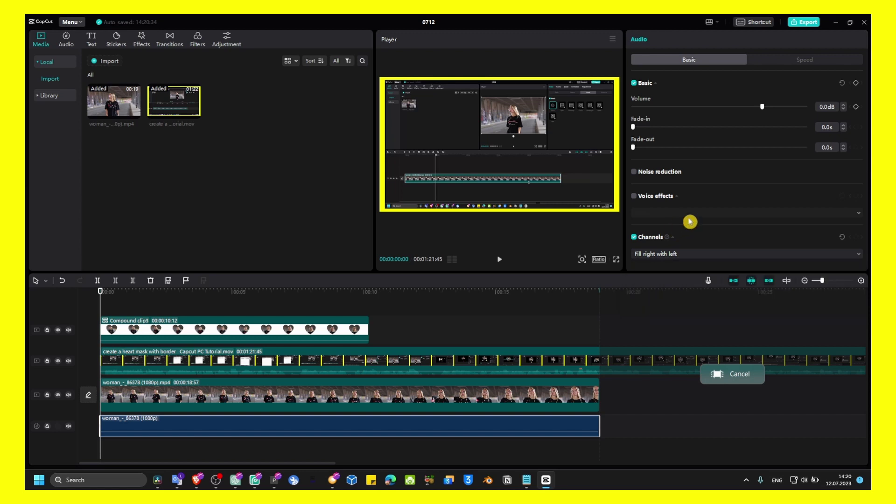